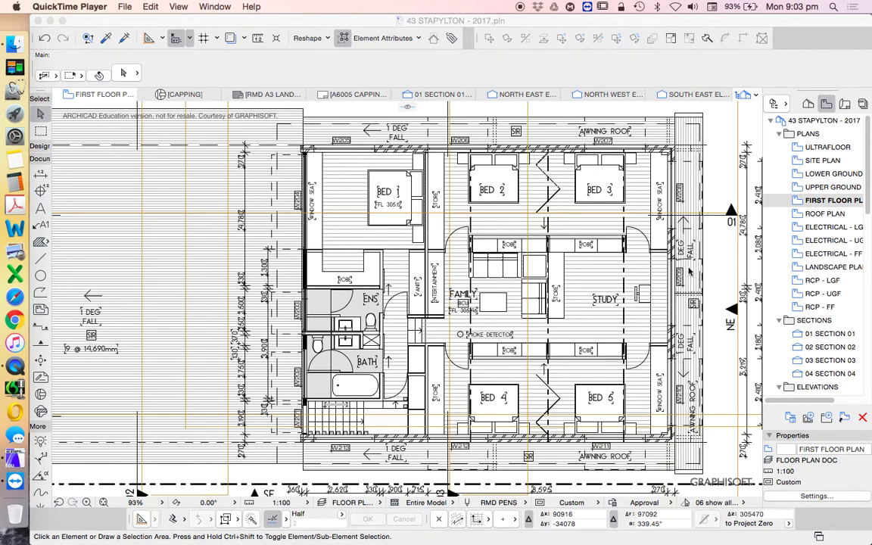
Bring ARCHICAD in front of the video player and frame the whole first-floor plan
click(426, 238)
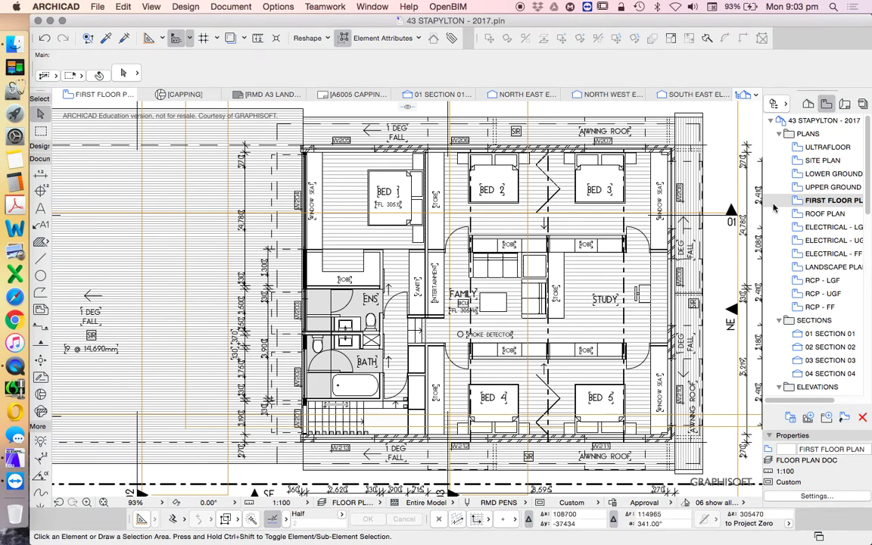
scroll(508, 270, down, 5)
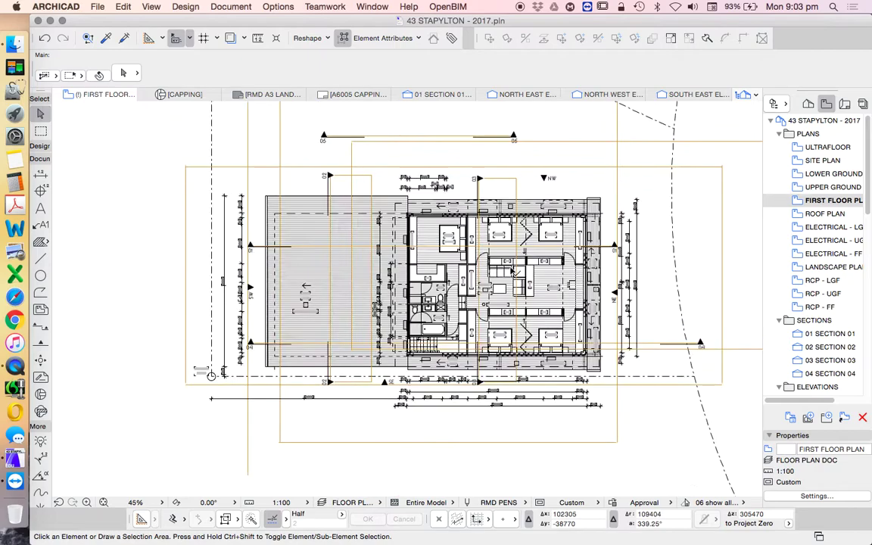
scroll(505, 258, up, 4)
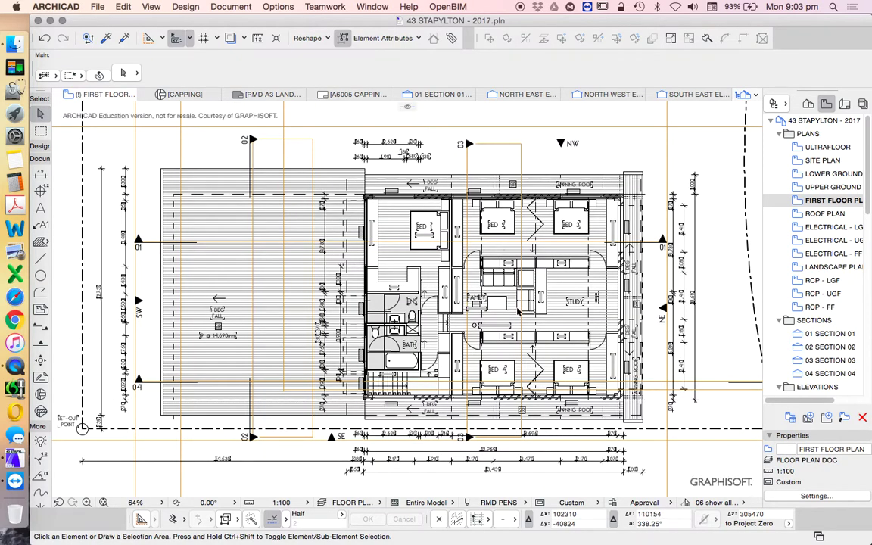
scroll(520, 311, up, 1)
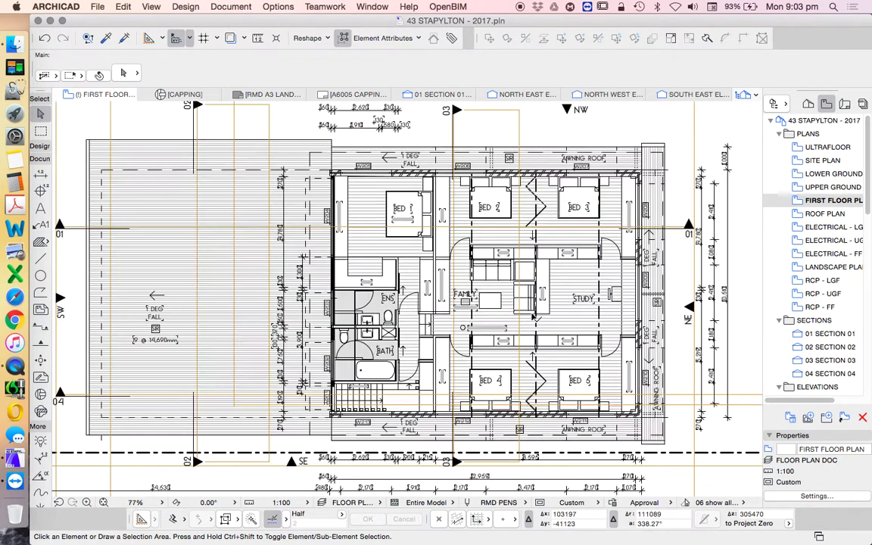
click(278, 7)
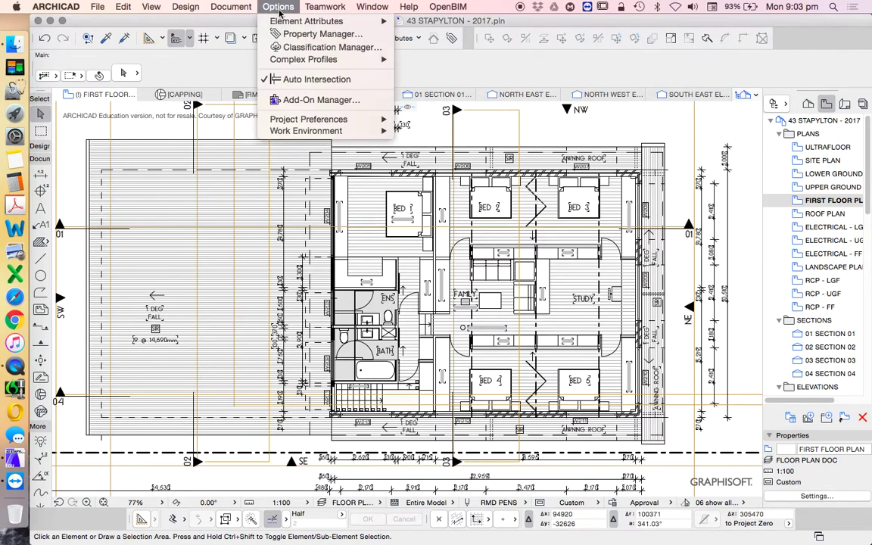
mouse_move(283, 24)
click(454, 27)
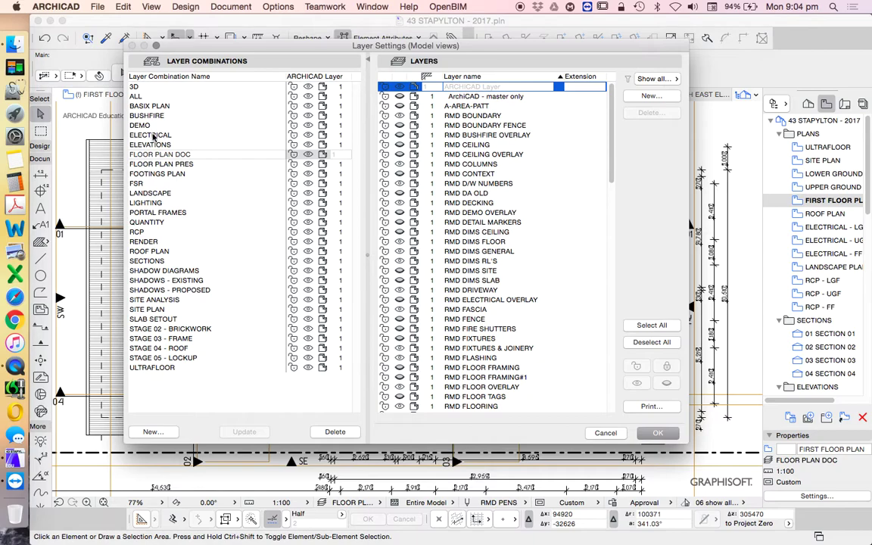
click(606, 433)
click(651, 295)
click(619, 317)
scroll(622, 299, up, 2)
Reapply the FIRST FLOOR PLAN view's settings from the Navigator
right_click(836, 204)
click(731, 392)
click(500, 412)
scroll(550, 351, up, 2)
Change the RMD FURNITURE layer in Layer Settings so furniture no longer shows on the plan
click(278, 6)
mouse_move(289, 22)
click(429, 27)
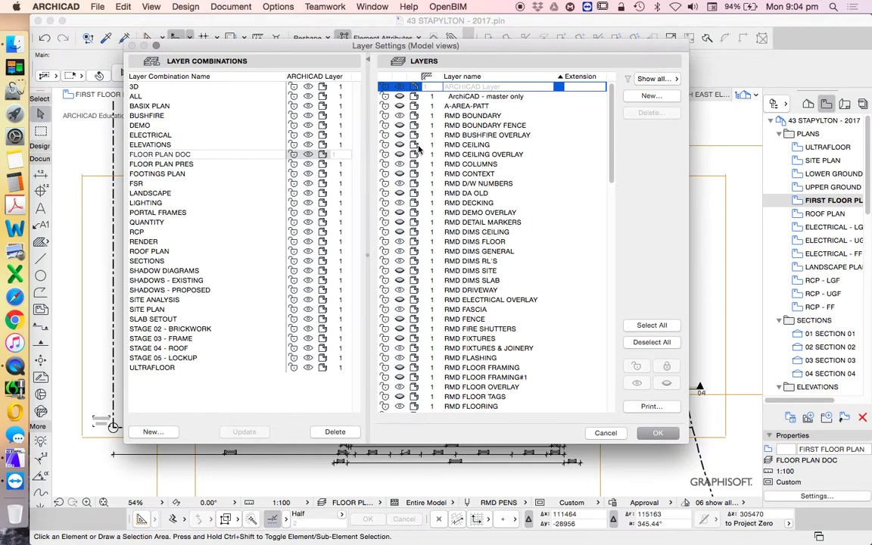
scroll(489, 181, down, 2)
scroll(415, 345, down, 1)
scroll(399, 320, down, 5)
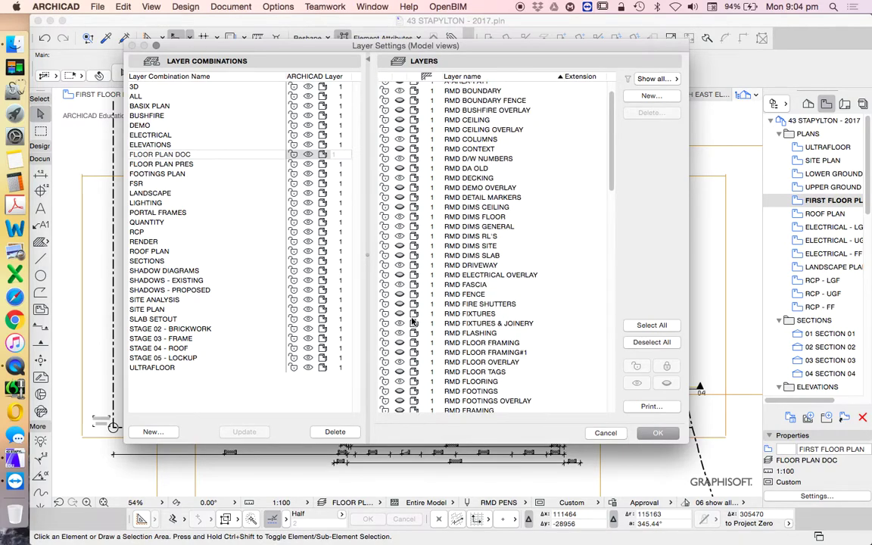
click(402, 346)
click(657, 433)
scroll(433, 369, up, 5)
scroll(433, 369, down, 4)
scroll(475, 360, up, 1)
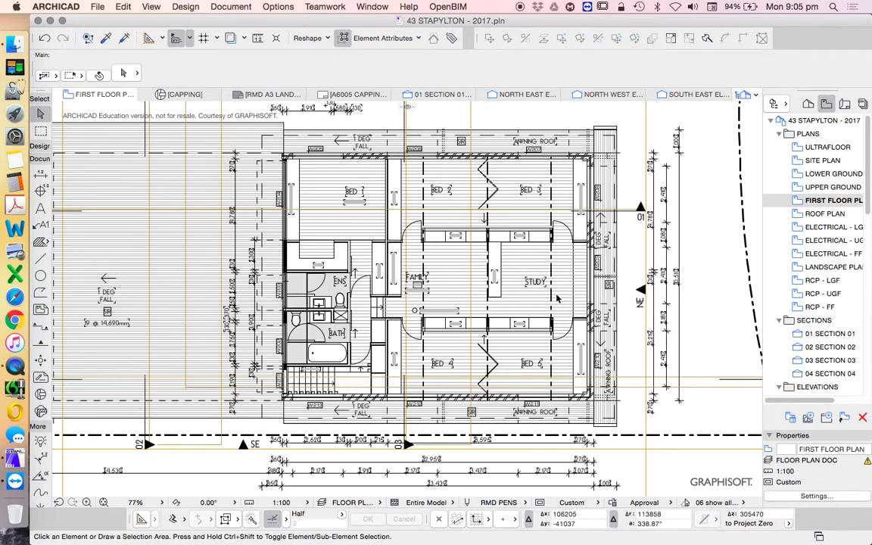
Open Layer Settings with Ctrl+L and choose the RCP layer combination
key(super+l)
click(137, 232)
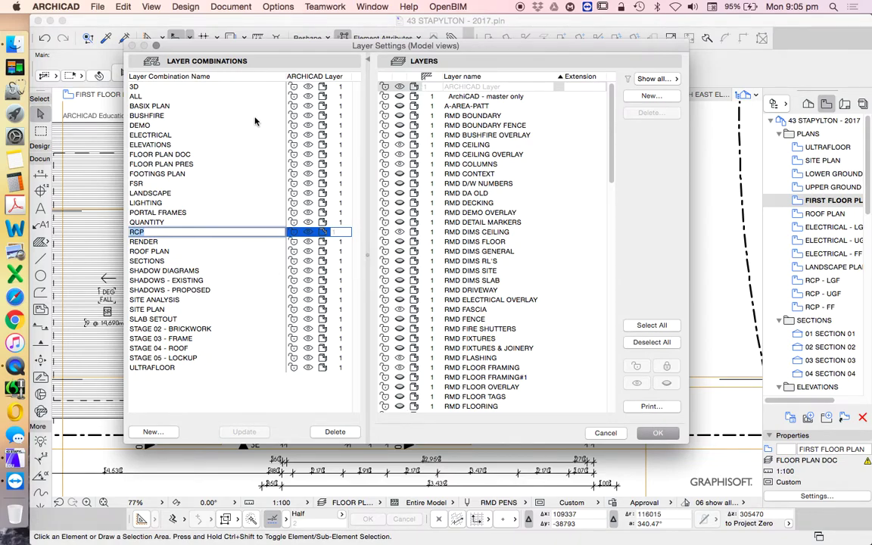
Apply the RCP layer combination and zoom around the reflected ceiling plan
click(657, 433)
scroll(615, 159, up, 2)
scroll(334, 327, down, 2)
scroll(357, 238, up, 3)
scroll(358, 238, down, 2)
scroll(353, 229, up, 3)
scroll(353, 229, down, 2)
scroll(318, 214, down, 2)
Inspect the lower-left ceiling and upper-left overlay fill, then clear the selection
click(266, 277)
click(303, 238)
key(Escape)
Select and deselect the left wall, then switch to the RCP - FF view
click(264, 171)
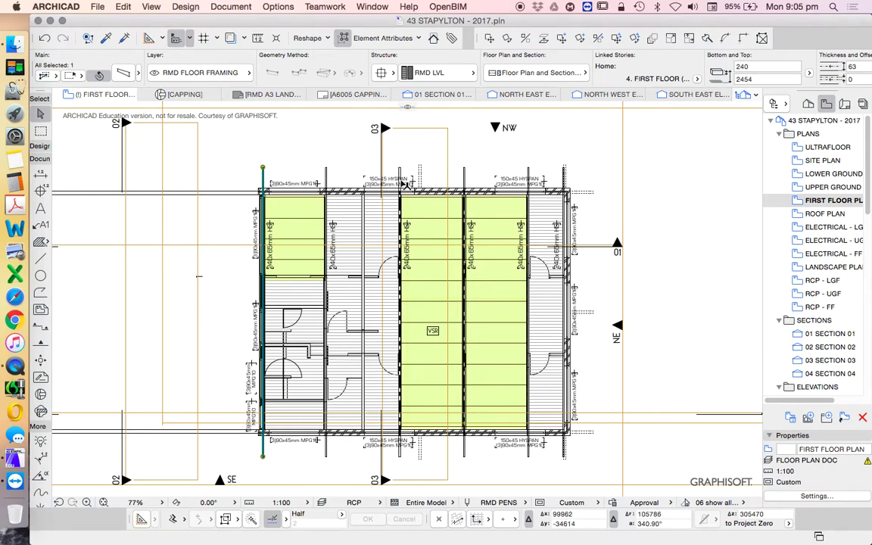
click(639, 181)
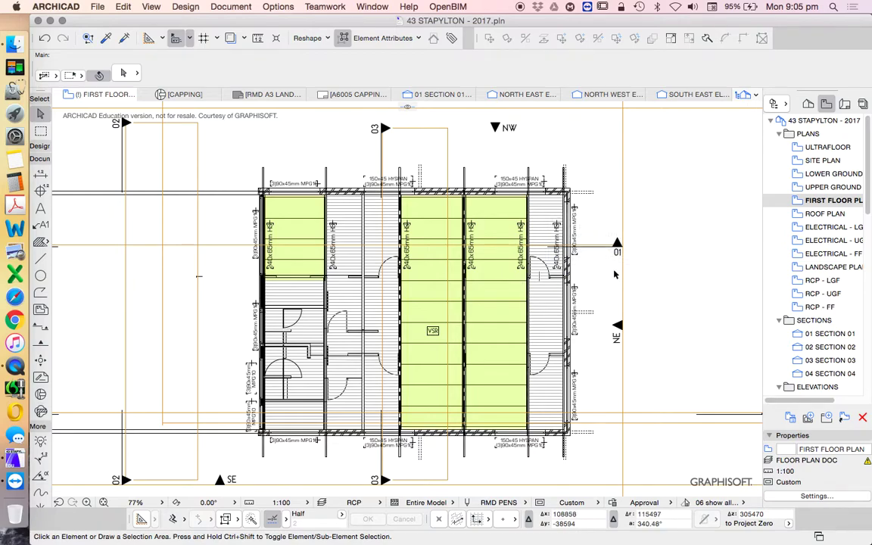
click(819, 308)
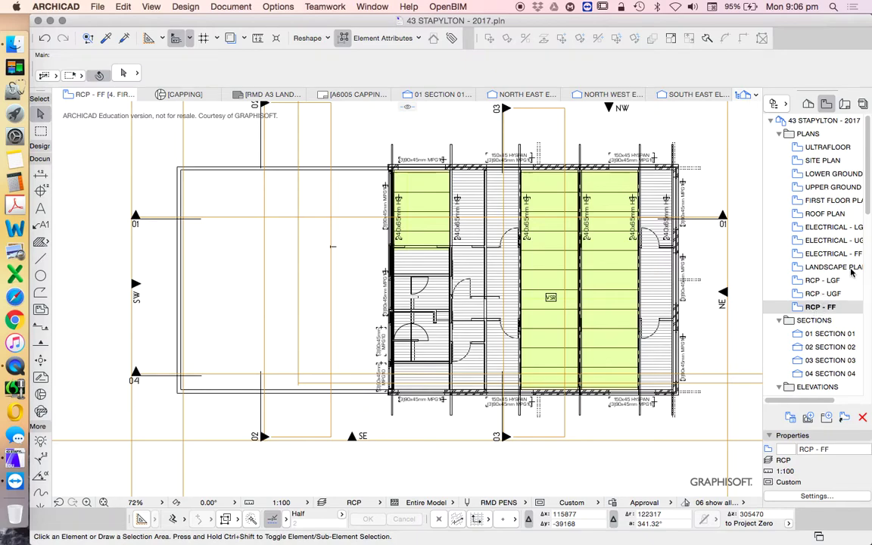
Open the ELECTRICAL - FF view and zoom into the first-floor electrical plan
double_click(810, 255)
scroll(598, 307, up, 2)
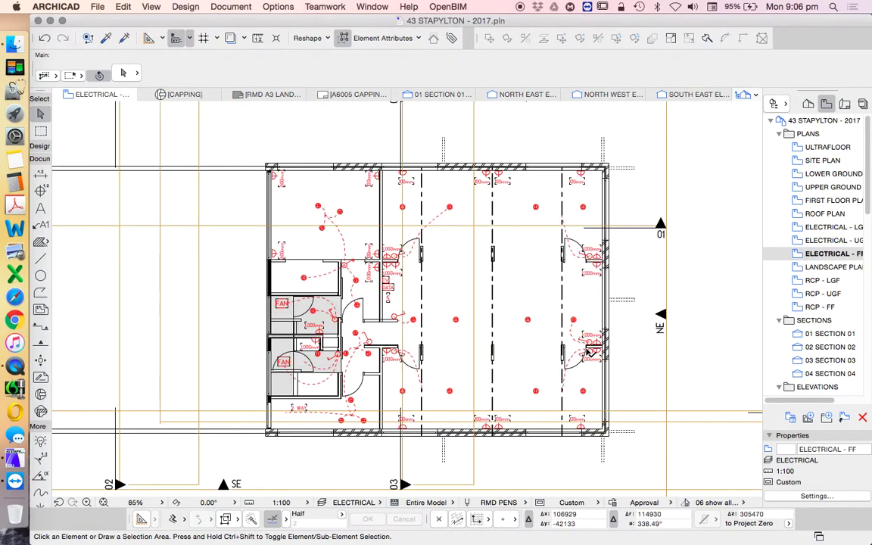
scroll(361, 320, up, 2)
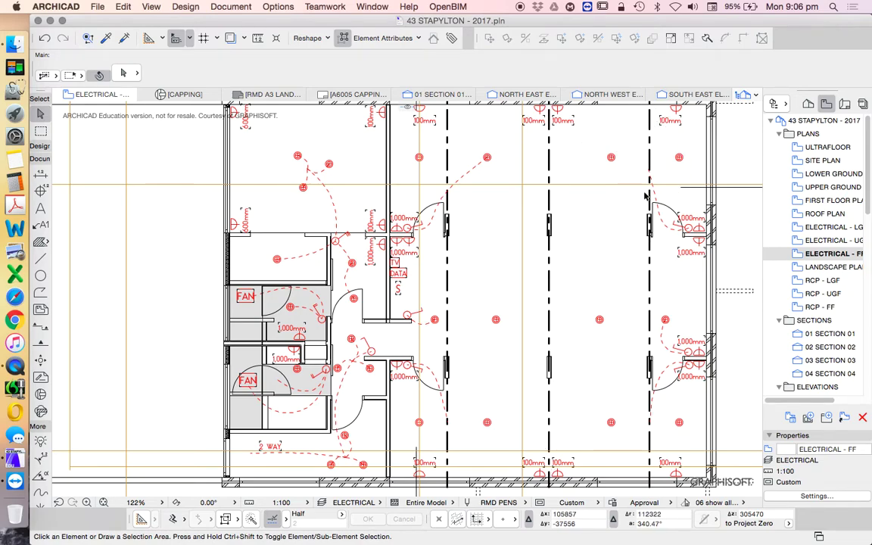
Inspect a dashed wiring line and two lamp symbols on the electrical plan
click(648, 148)
scroll(567, 219, down, 2)
click(508, 304)
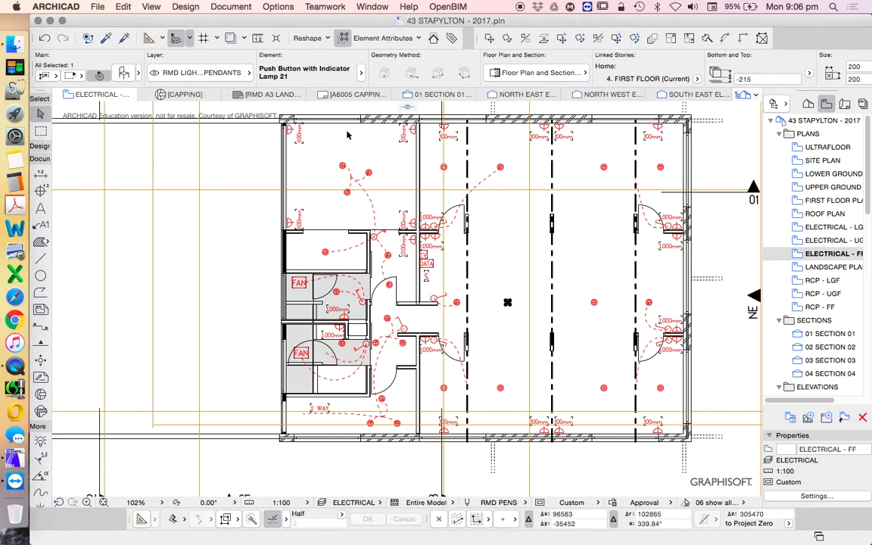
scroll(376, 175, up, 3)
scroll(605, 373, down, 1)
scroll(420, 223, down, 2)
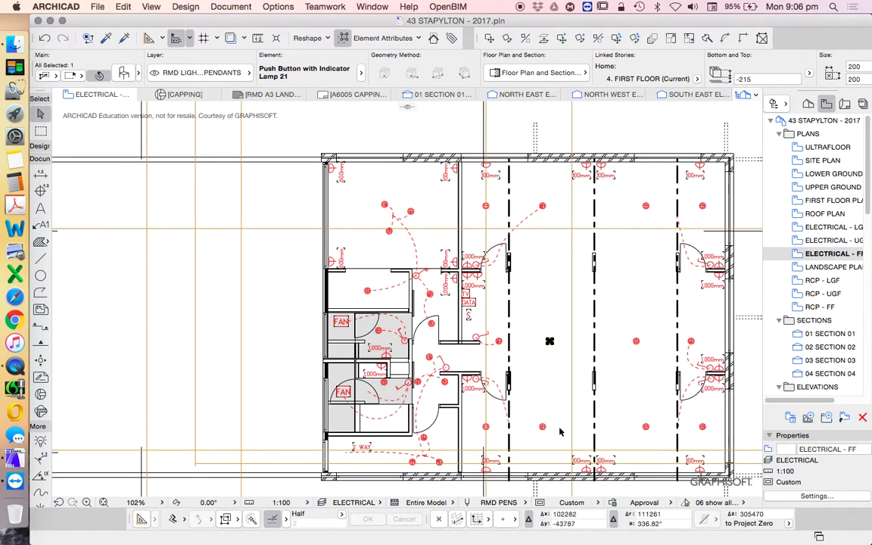
scroll(566, 467, up, 2)
scroll(538, 367, down, 2)
scroll(418, 196, up, 3)
click(638, 398)
scroll(402, 171, up, 3)
Select the upper lamp, the small-room lamp and the dashed wiring arc
click(321, 156)
click(333, 238)
scroll(345, 206, down, 1)
scroll(345, 206, down, 5)
scroll(386, 253, up, 1)
click(389, 250)
scroll(375, 243, up, 1)
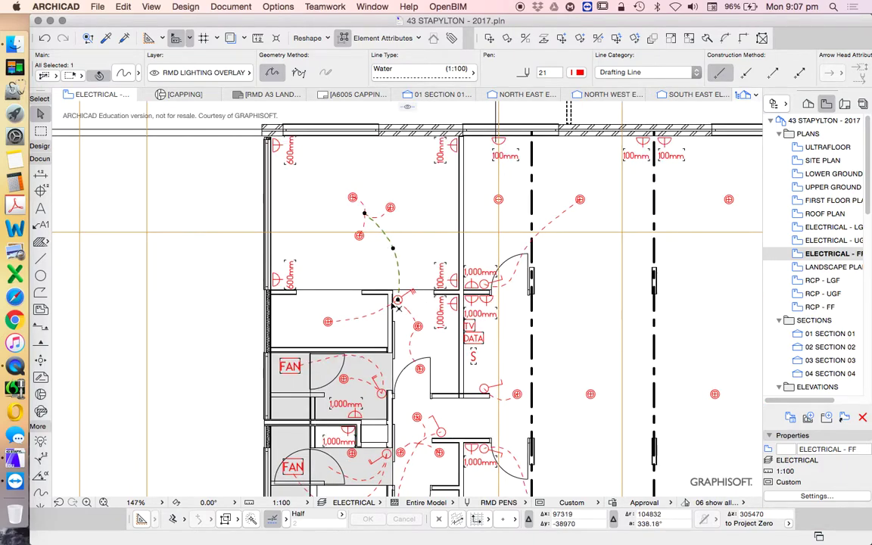
scroll(397, 300, up, 3)
Stretch the lower dashed wire's end onto the nearby fixture
click(362, 312)
click(403, 286)
scroll(401, 292, down, 3)
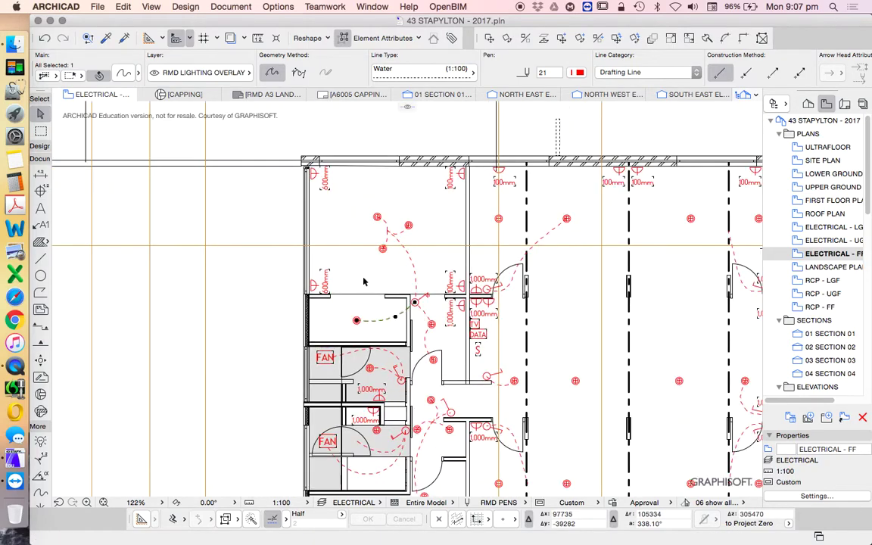
scroll(403, 333, up, 3)
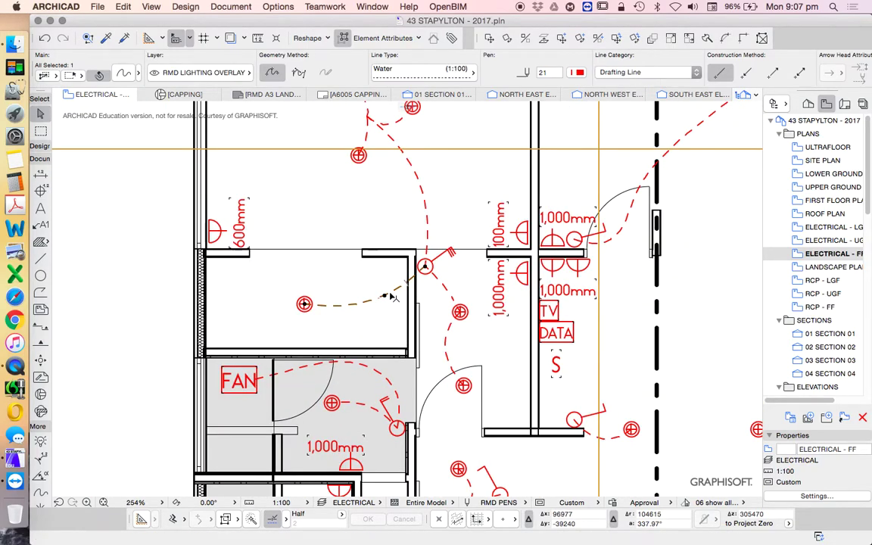
scroll(428, 226, down, 3)
scroll(391, 249, down, 2)
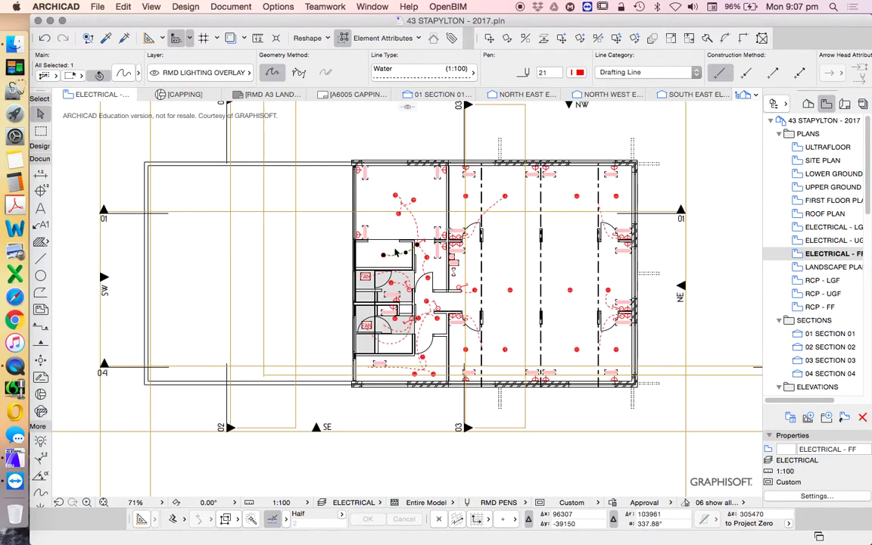
scroll(507, 260, up, 1)
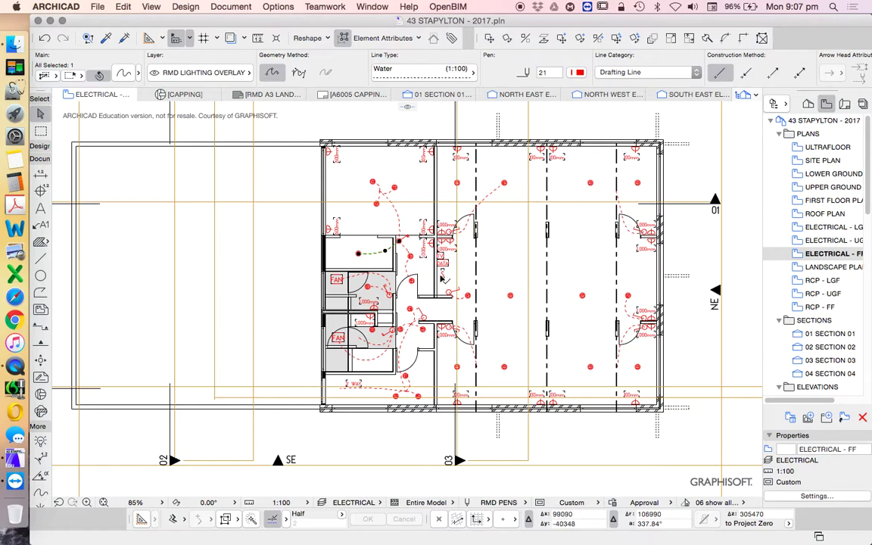
scroll(335, 220, up, 5)
scroll(430, 202, down, 3)
scroll(499, 275, down, 2)
scroll(371, 242, up, 4)
click(389, 236)
scroll(385, 234, down, 3)
click(321, 248)
scroll(341, 248, up, 4)
scroll(337, 243, down, 3)
click(355, 235)
scroll(357, 236, up, 3)
scroll(363, 239, up, 3)
scroll(361, 234, down, 3)
scroll(356, 232, down, 2)
click(300, 225)
scroll(300, 226, down, 5)
scroll(384, 250, up, 6)
click(366, 186)
click(127, 73)
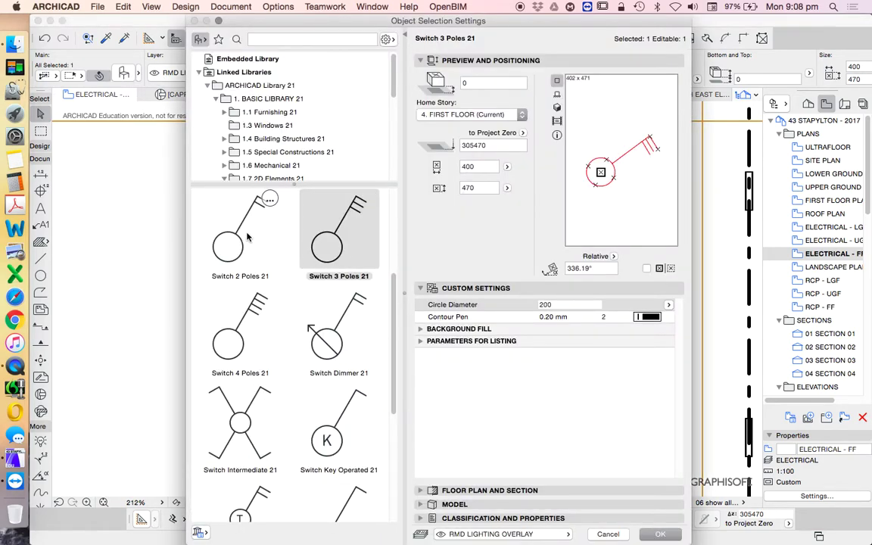
click(619, 534)
click(120, 69)
scroll(245, 303, down, 10)
scroll(245, 303, up, 8)
scroll(316, 140, down, 1)
scroll(316, 140, down, 5)
click(292, 124)
click(287, 110)
scroll(344, 344, down, 10)
scroll(345, 345, up, 5)
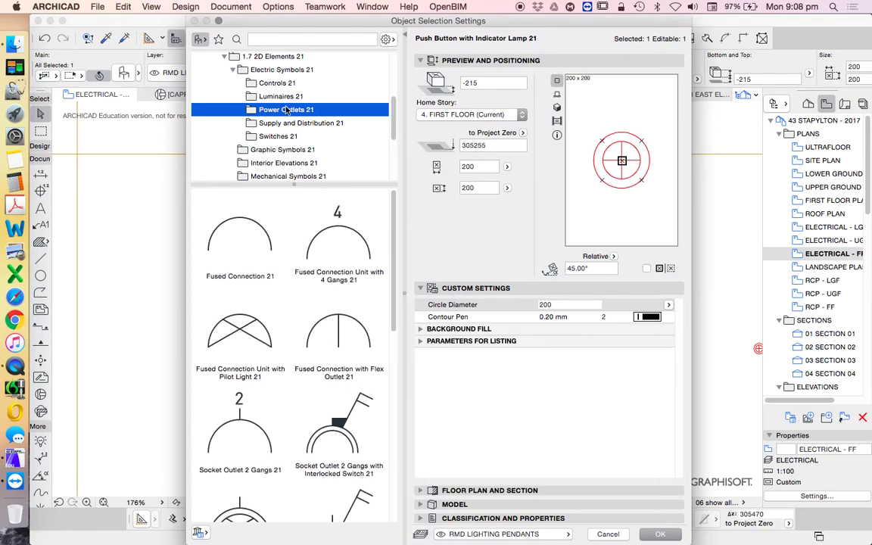
click(281, 97)
scroll(295, 250, down, 3)
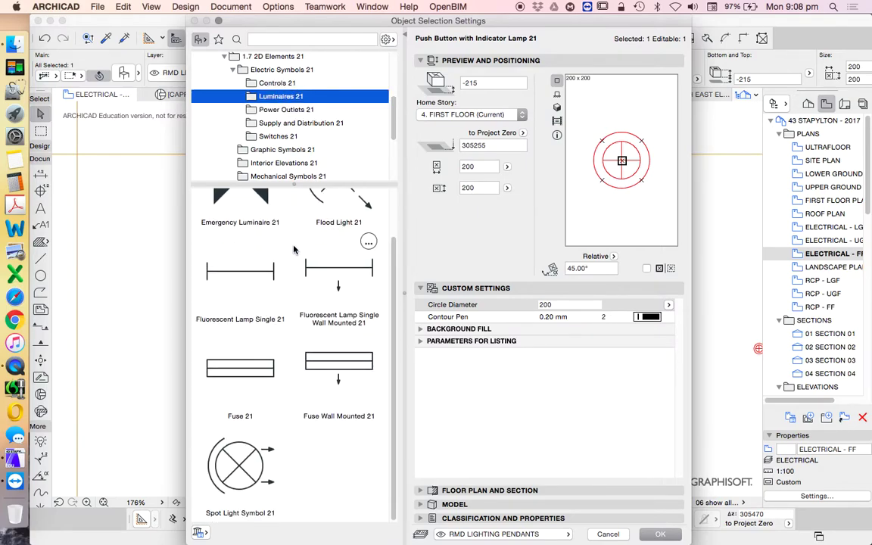
scroll(280, 220, up, 3)
click(278, 83)
click(612, 534)
scroll(235, 258, down, 5)
scroll(373, 322, down, 2)
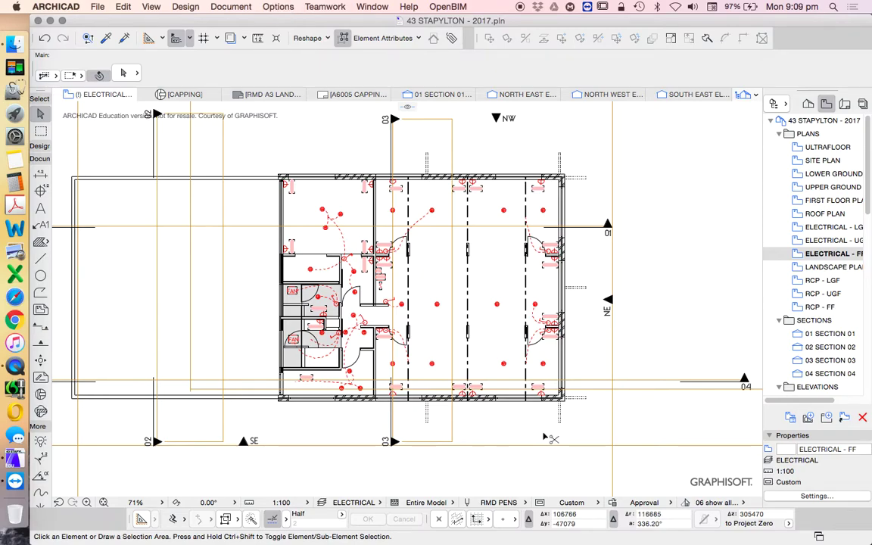
Make the RMD CEILING layer visible under the electrical plan
key(super+l)
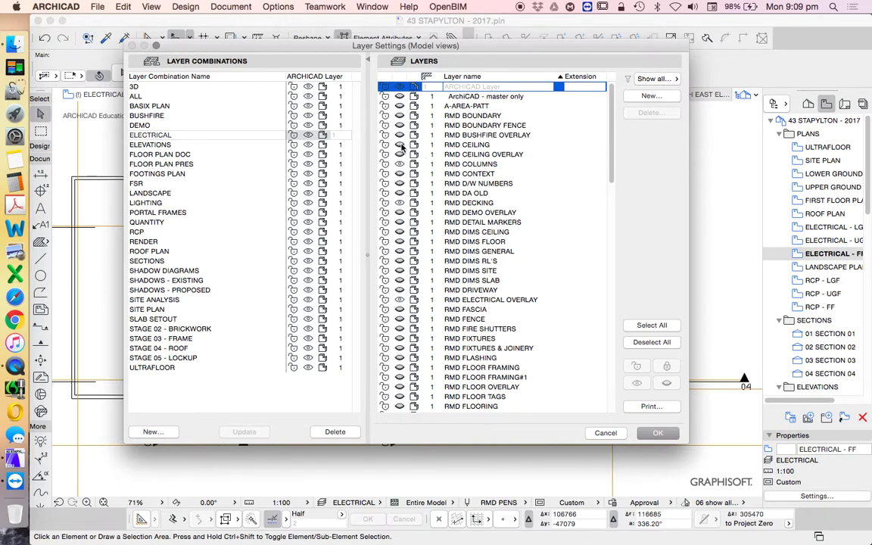
click(403, 148)
click(658, 433)
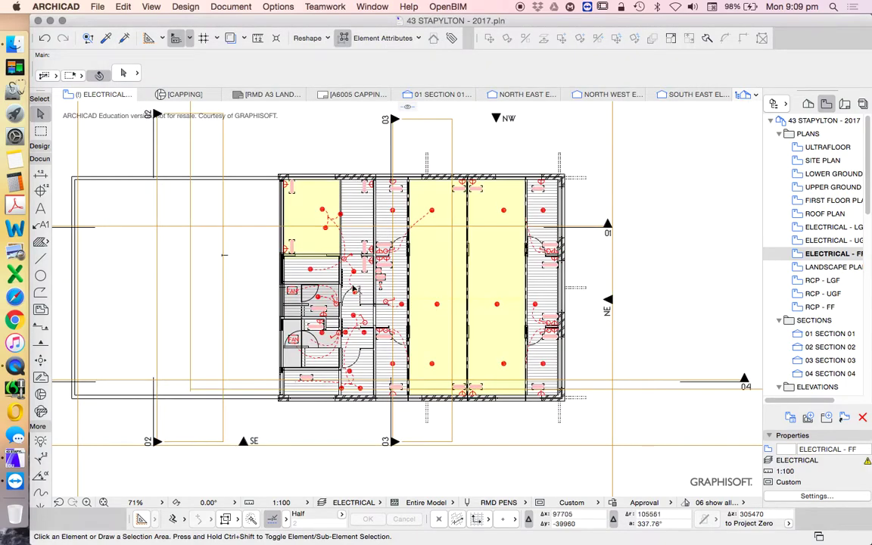